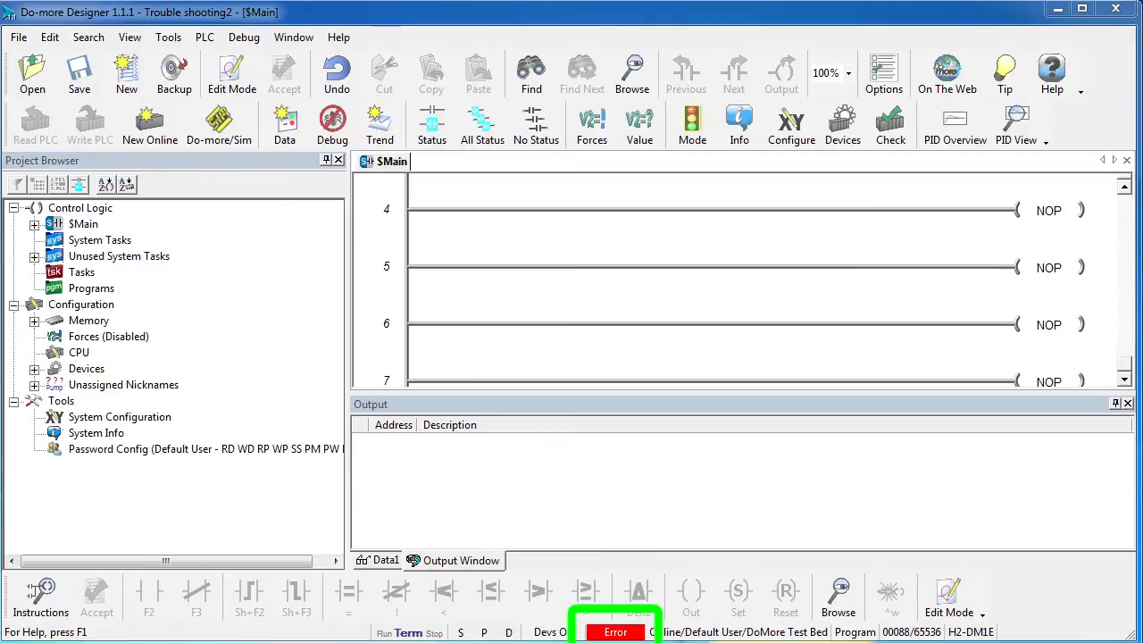
Step: Examine the PLC error messages in the system status and inspect the I/O System view in a floating window
double_click(616, 632)
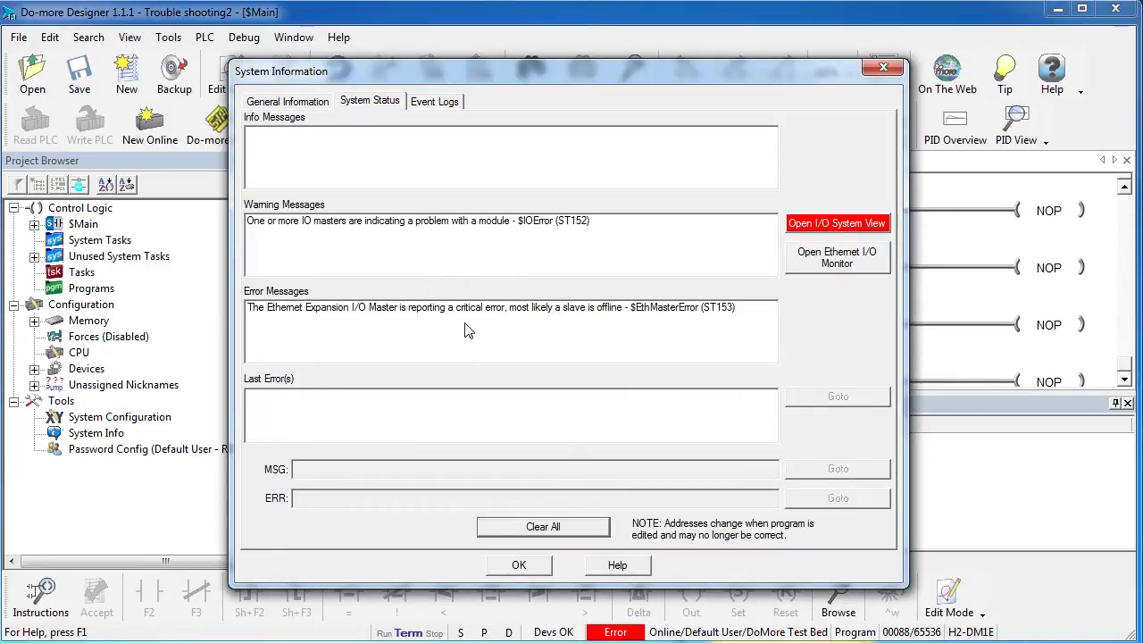
click(831, 225)
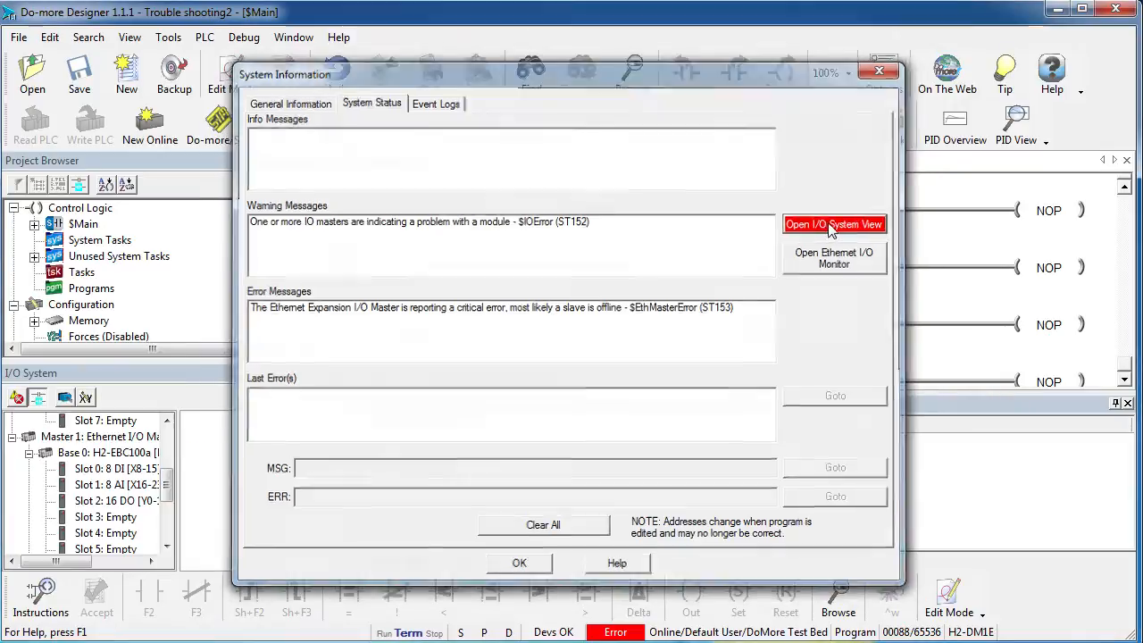
drag(152, 374, 398, 71)
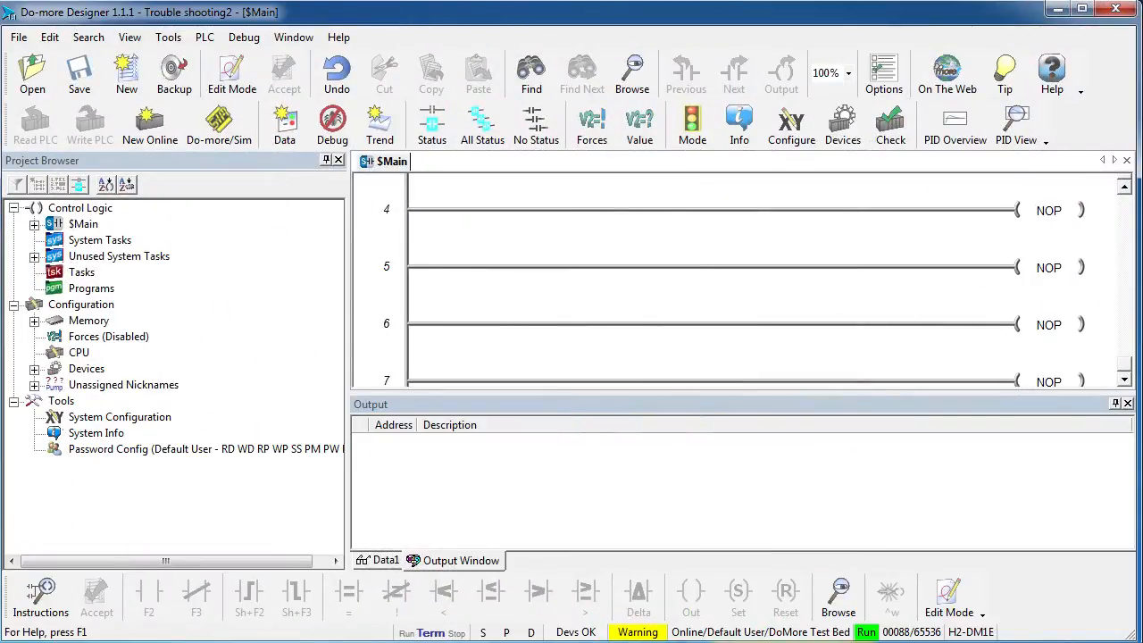
Step: Review the PLC warning in the system status and locate the module in Slot 1 of Base 0 (H2-EBC100a) in the I/O System view
click(636, 632)
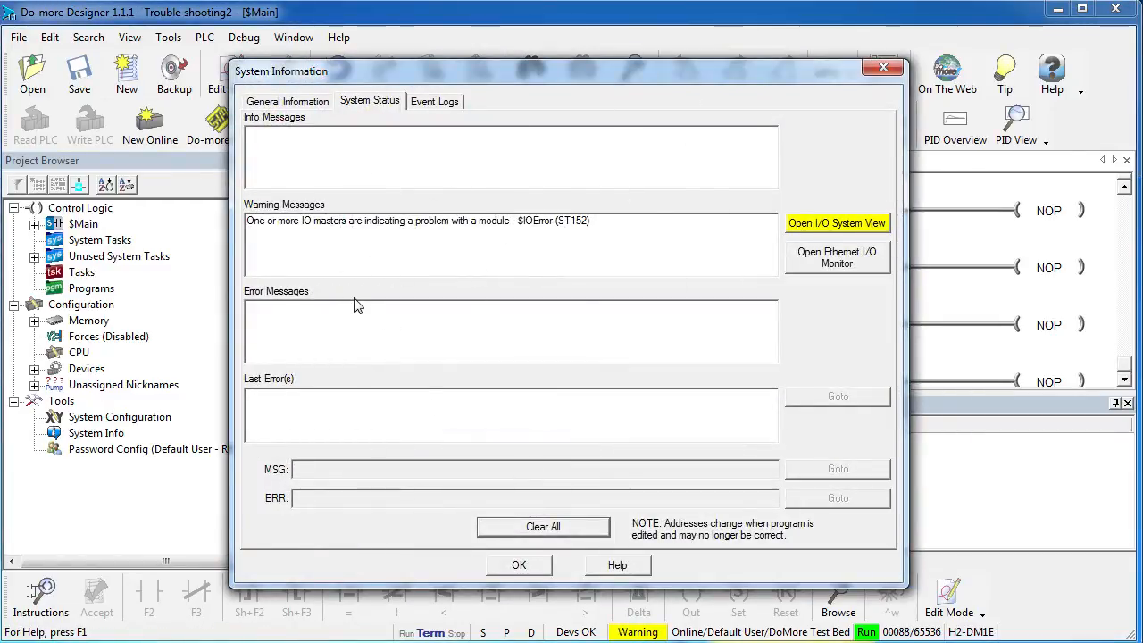
click(837, 224)
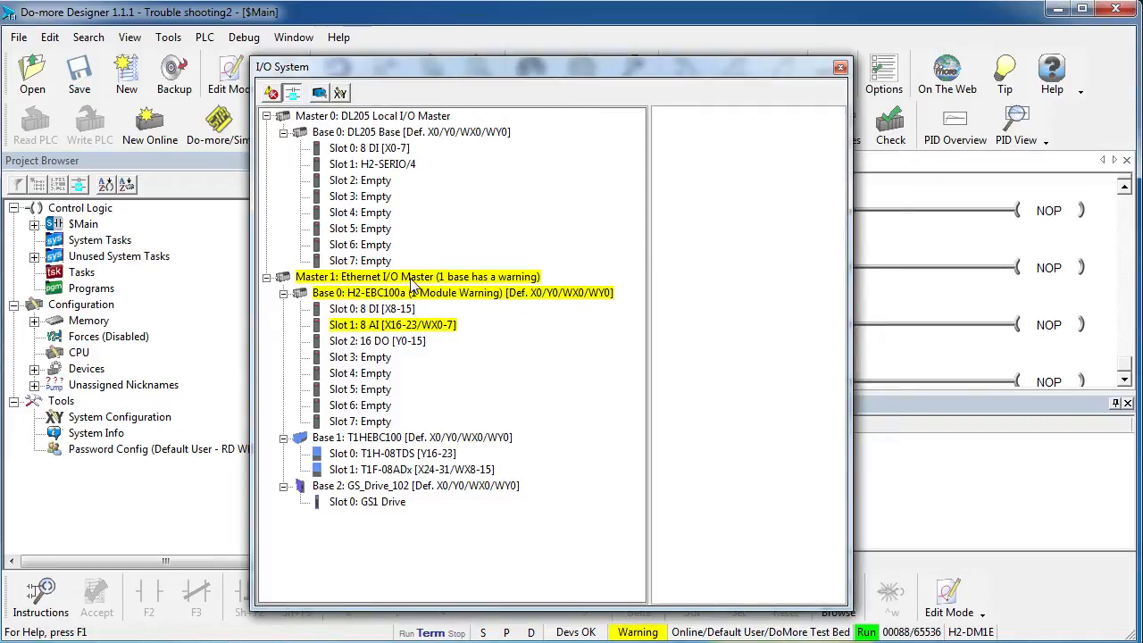
click(389, 327)
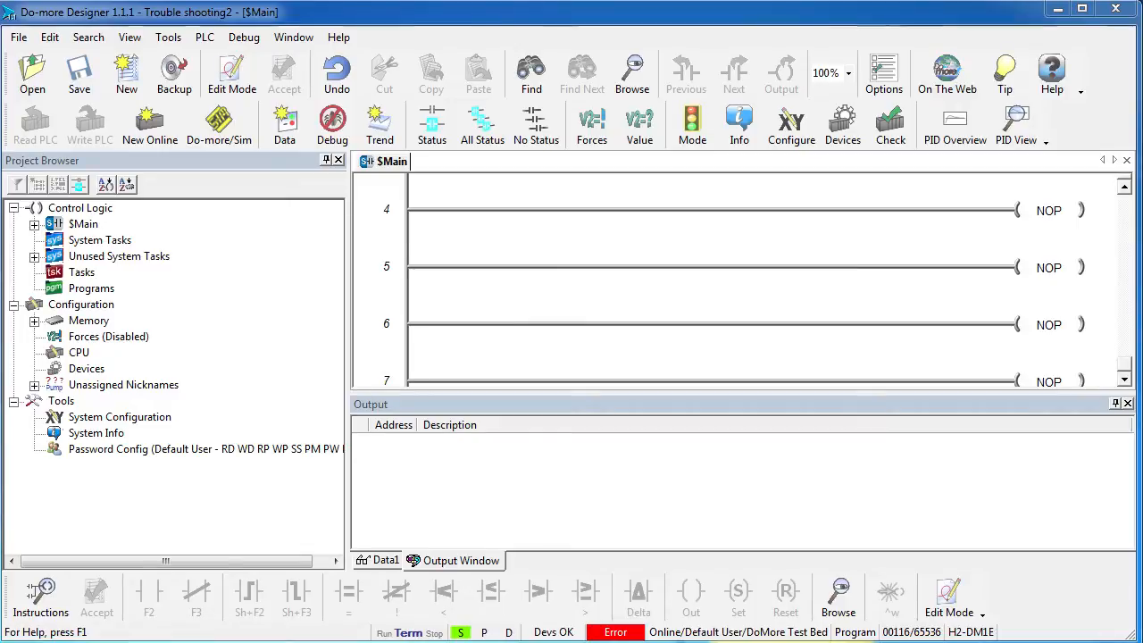
Step: Review the PLC's Ethernet expansion I/O error in the system status and inspect Base 1 (T1HEBC100) in the I/O System view
click(615, 632)
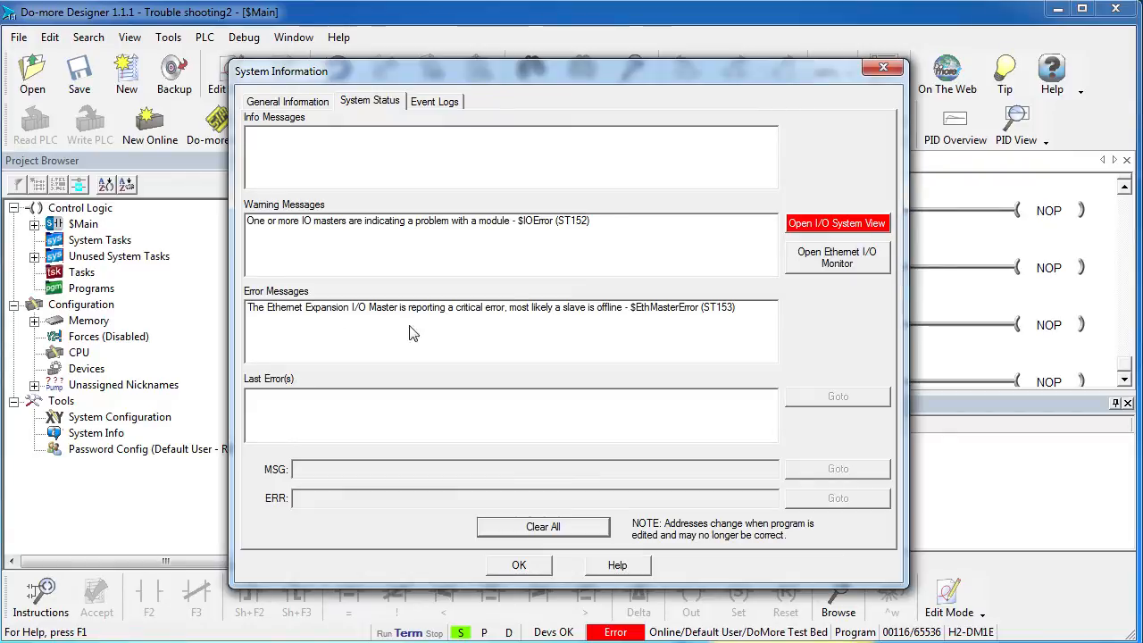
click(838, 225)
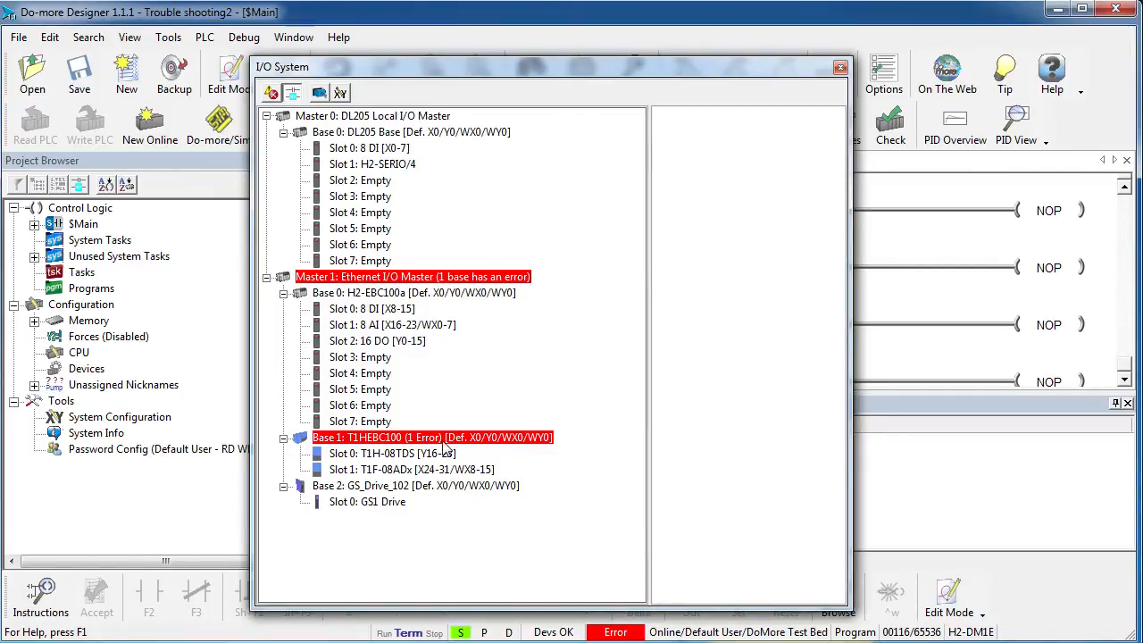
click(410, 437)
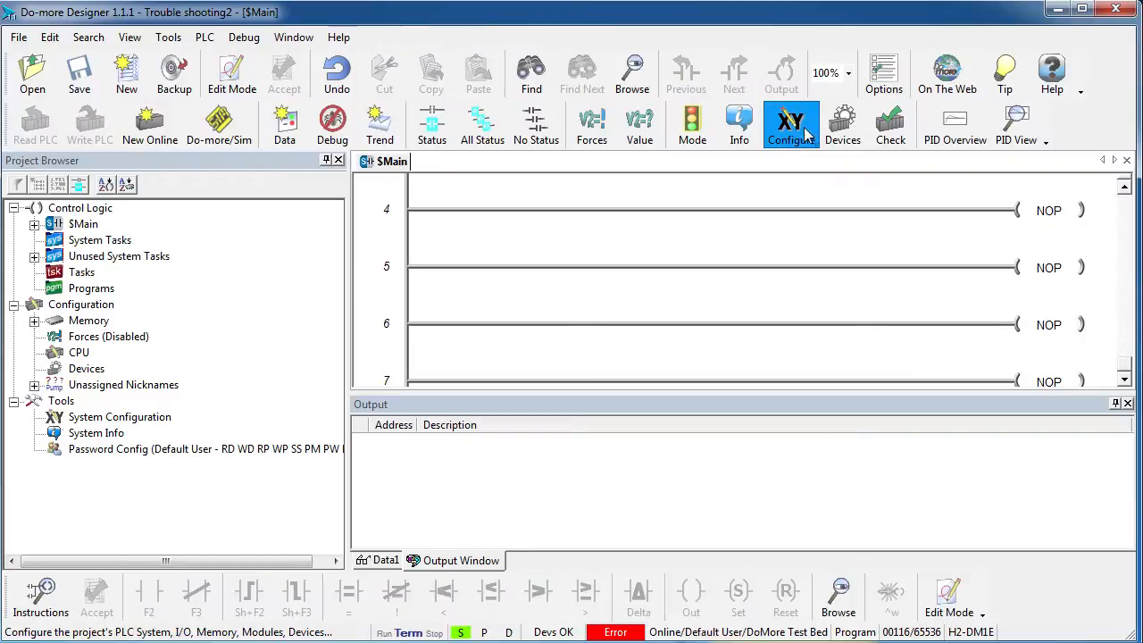
Step: Let the CPU remain in RUN mode on a T1HEBC100 slave error in the Ethernet I/O Master configuration and write the project to the PLC
click(807, 134)
click(237, 140)
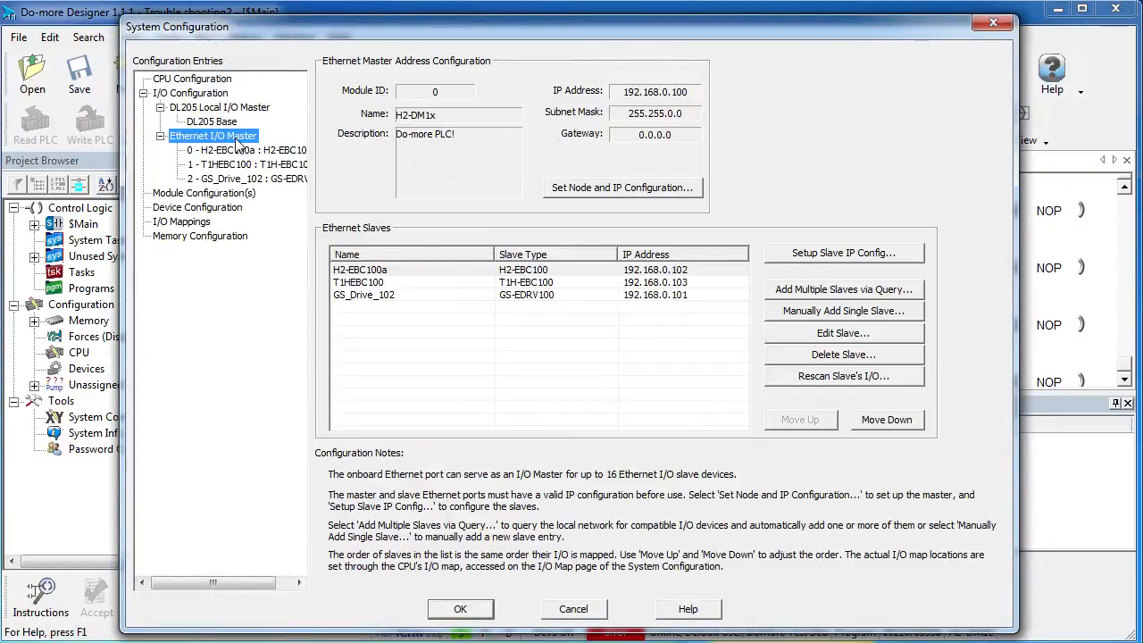
double_click(360, 282)
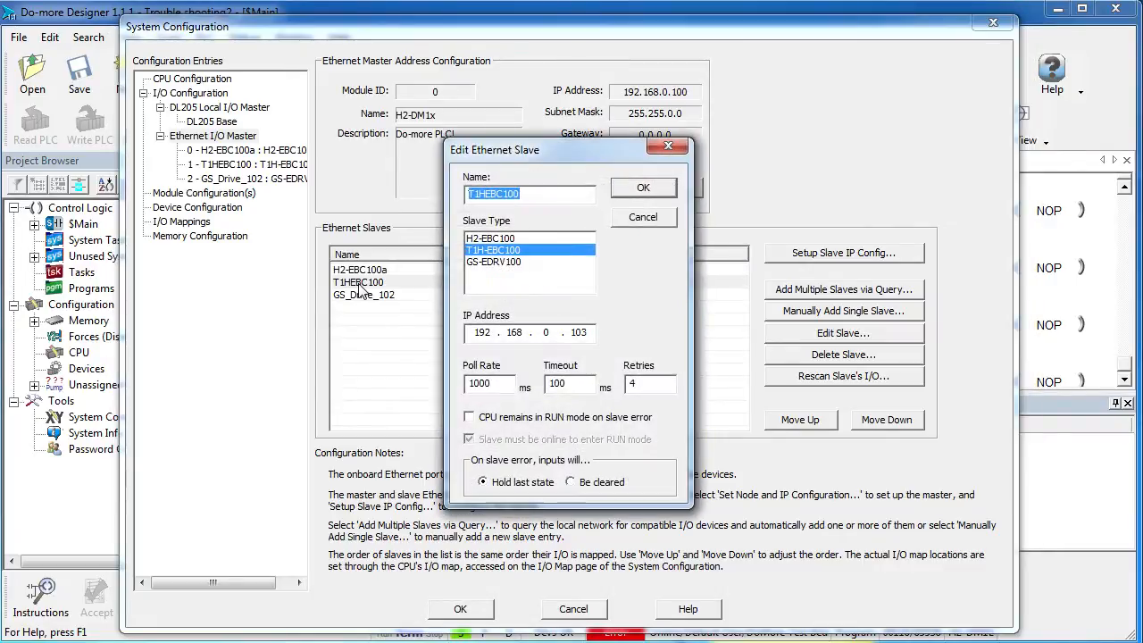
click(467, 419)
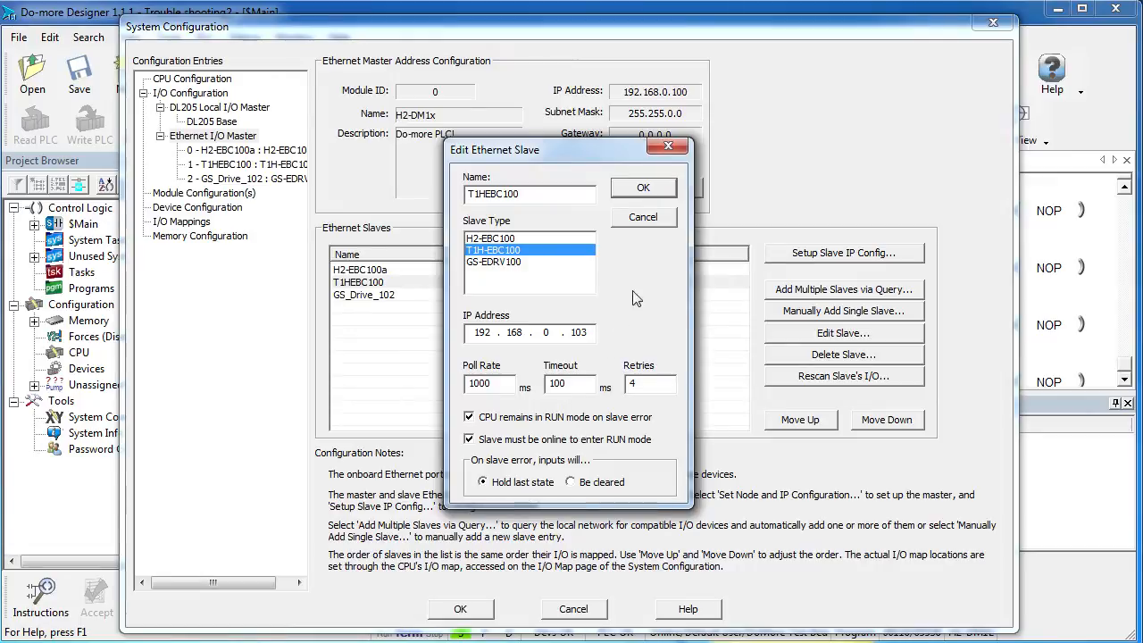
click(644, 189)
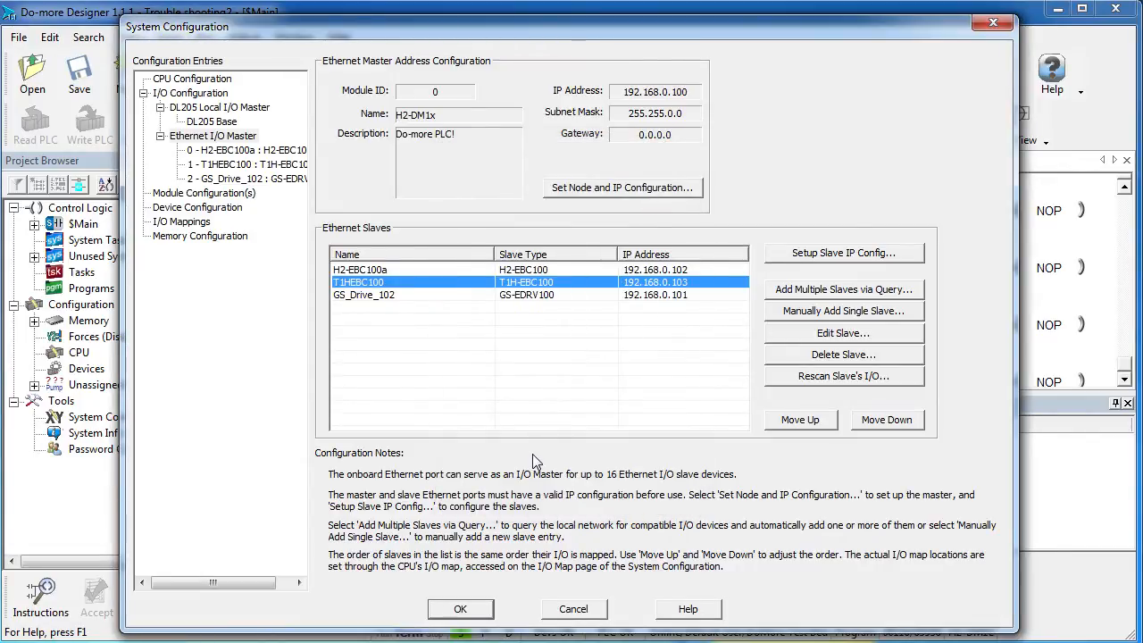
click(457, 609)
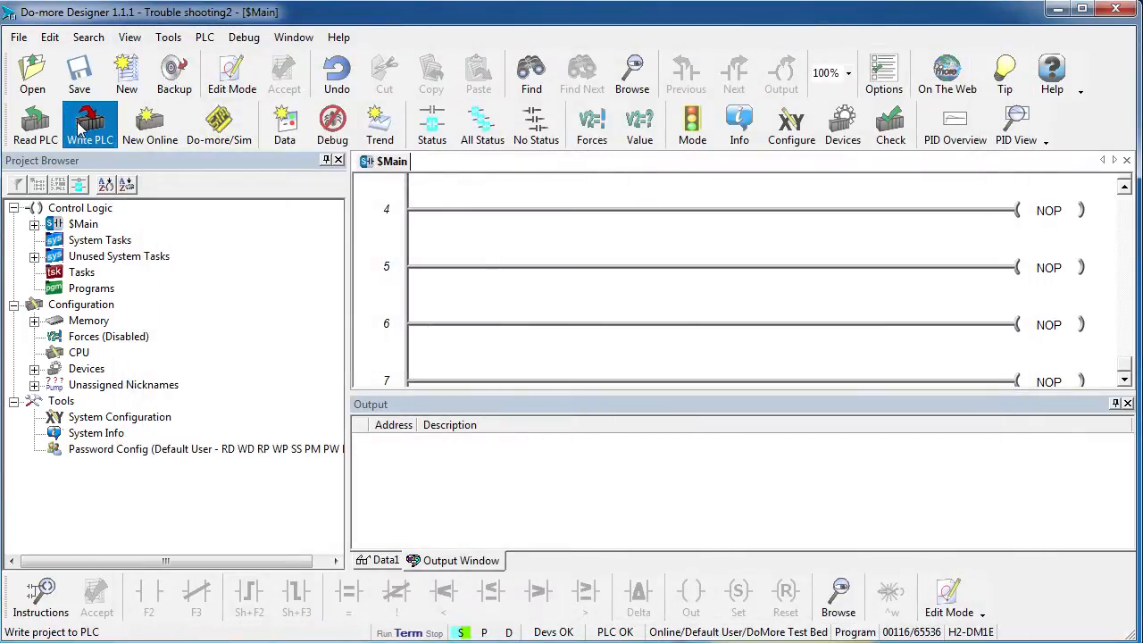
click(78, 128)
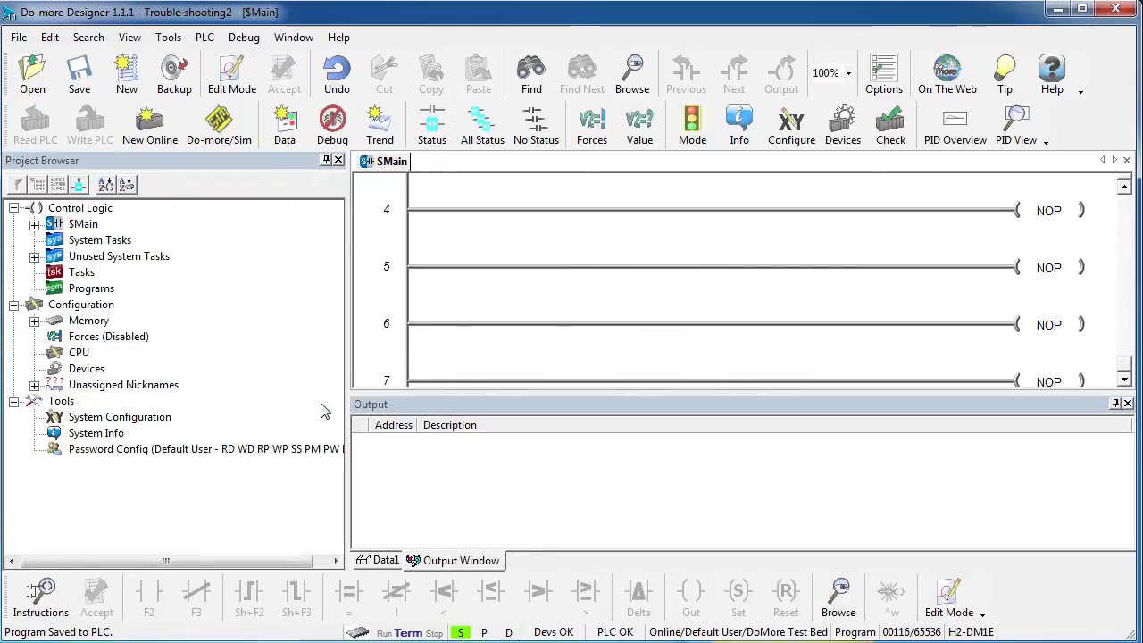
Step: Switch the PLC from Program to Run mode
click(701, 131)
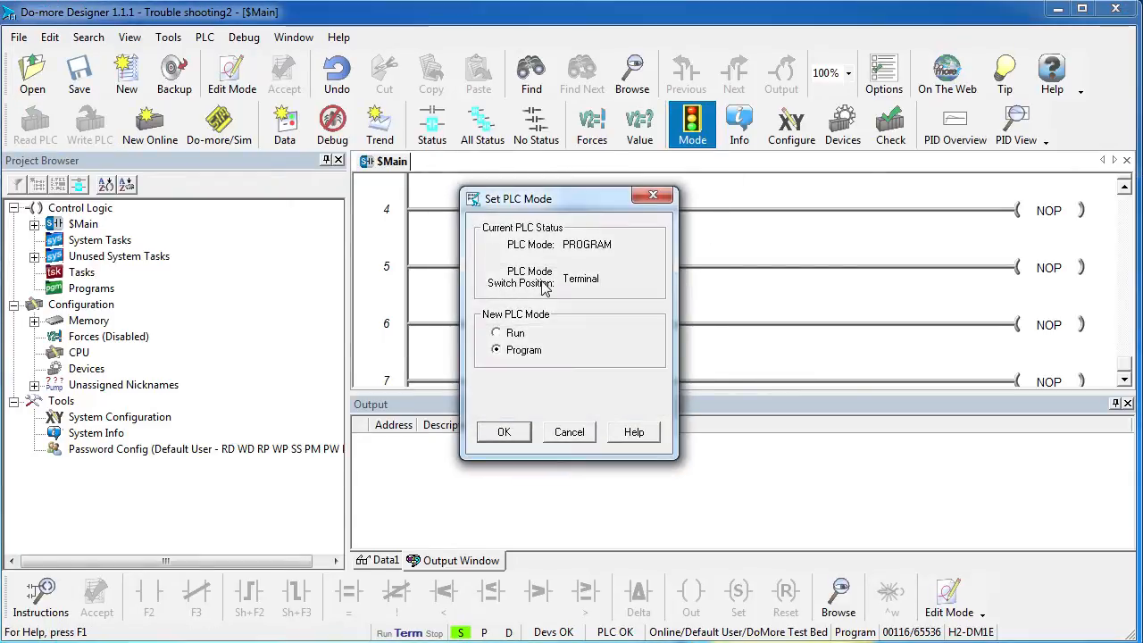
click(497, 332)
click(501, 432)
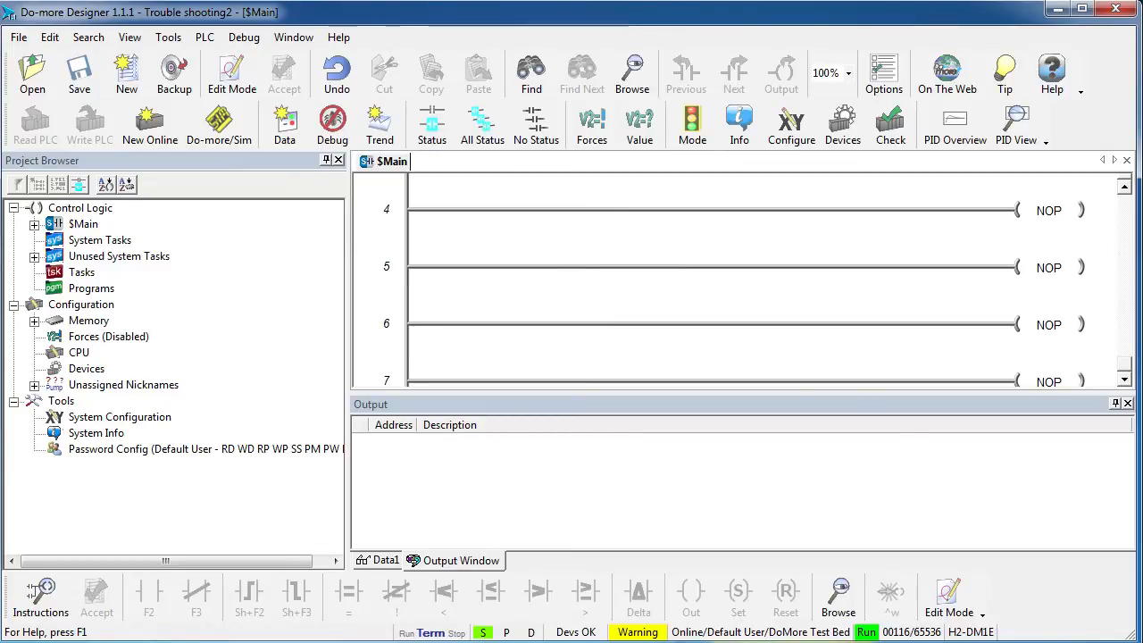
Step: Put the PLC back into Program mode and try to return it to Run mode
click(692, 127)
click(498, 350)
click(504, 431)
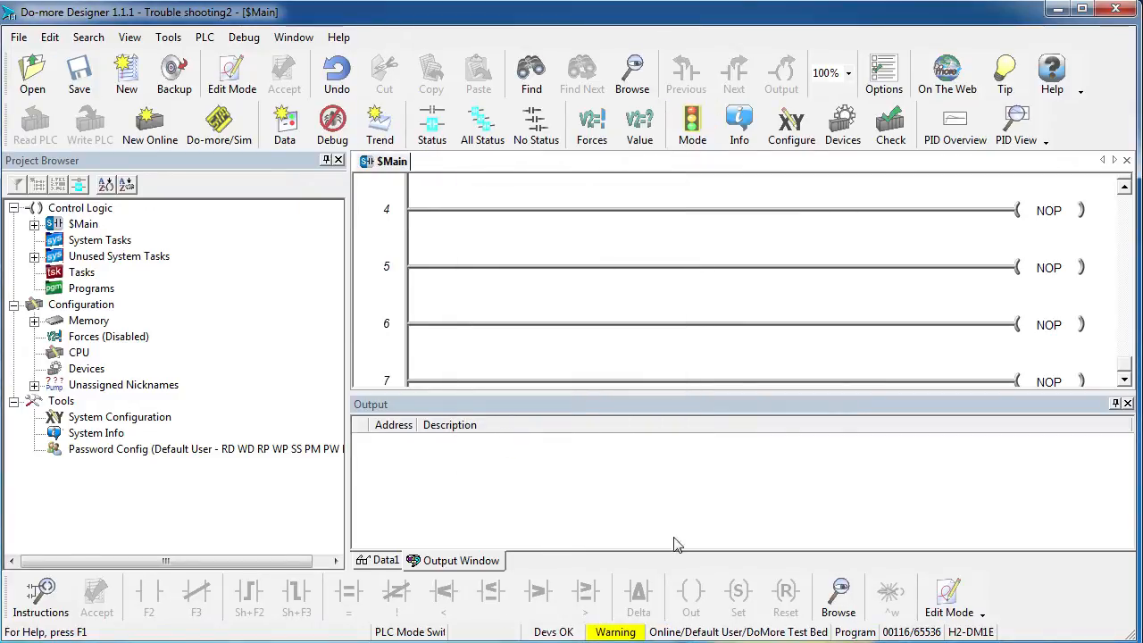
click(692, 141)
click(496, 332)
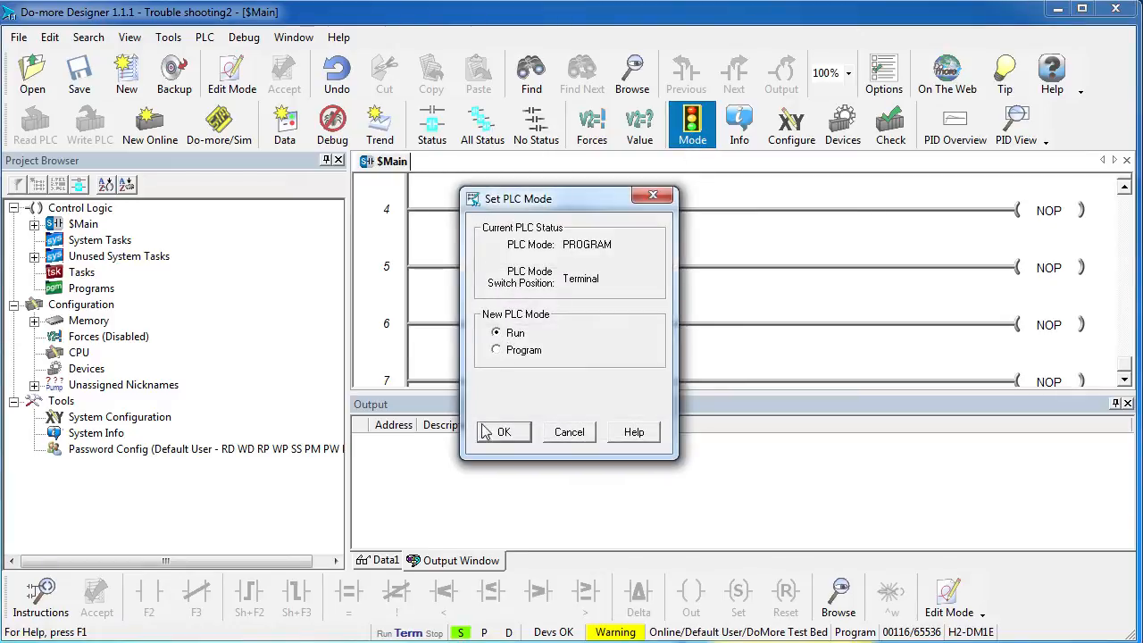
click(485, 431)
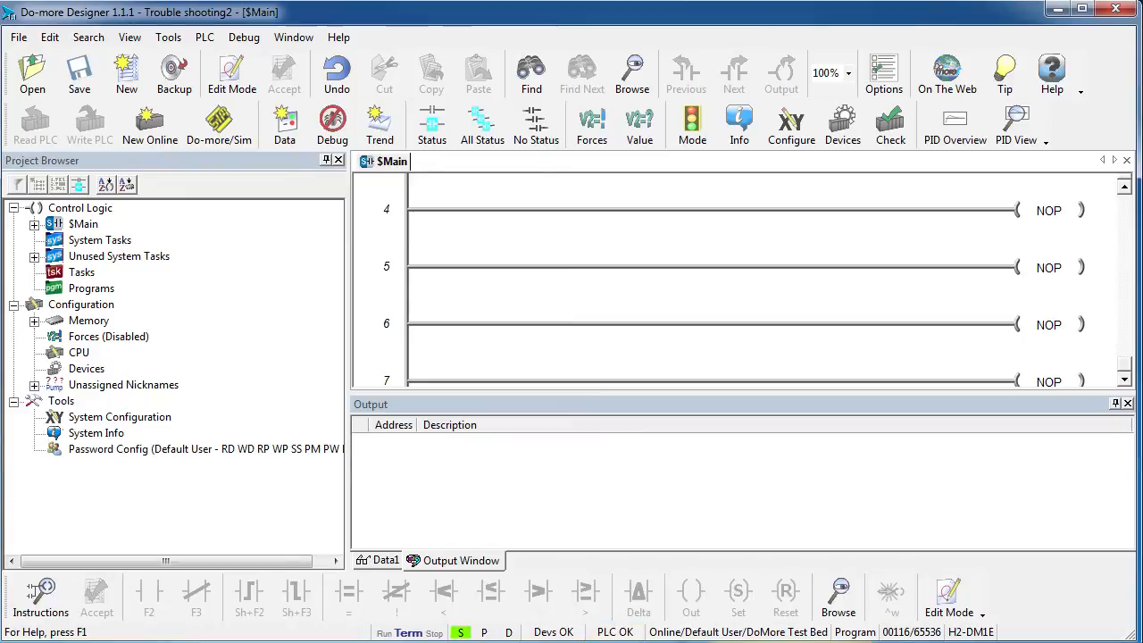
Step: Set the PLC mode to Run again
click(692, 125)
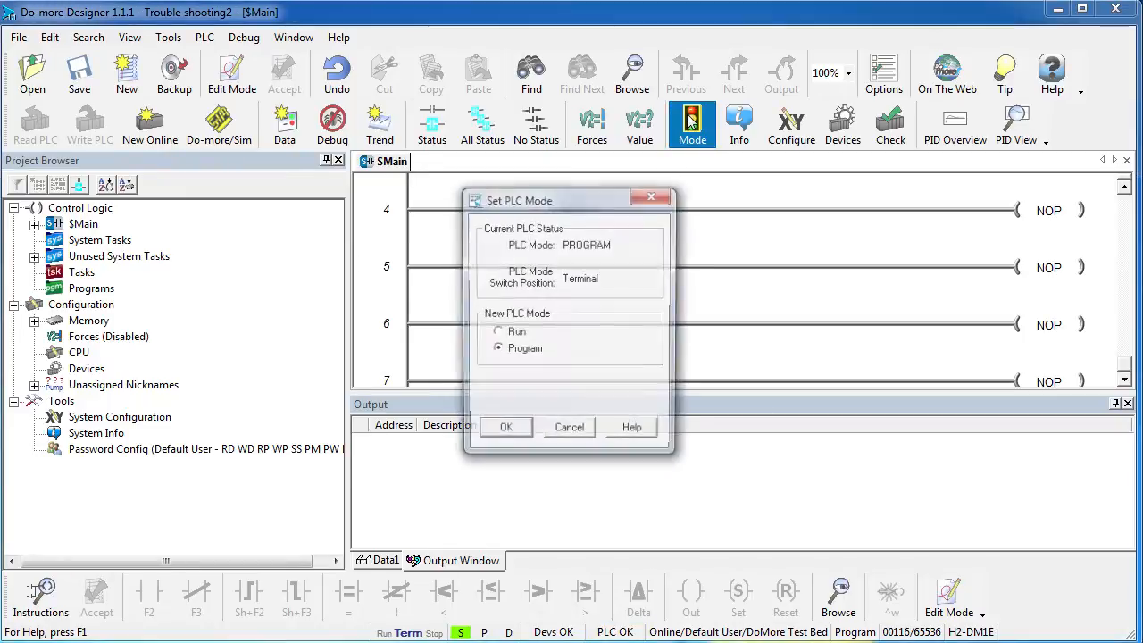
click(512, 333)
click(503, 432)
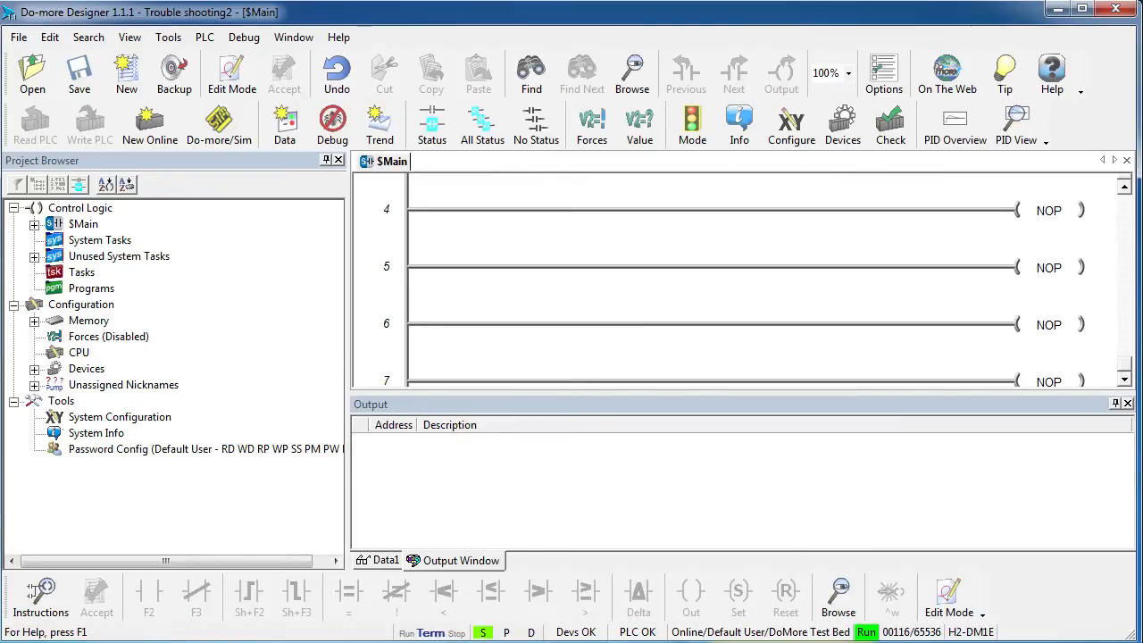
Step: Create a new data view and add the elements $EthMasterError and $EthIOMaster.Error
click(285, 125)
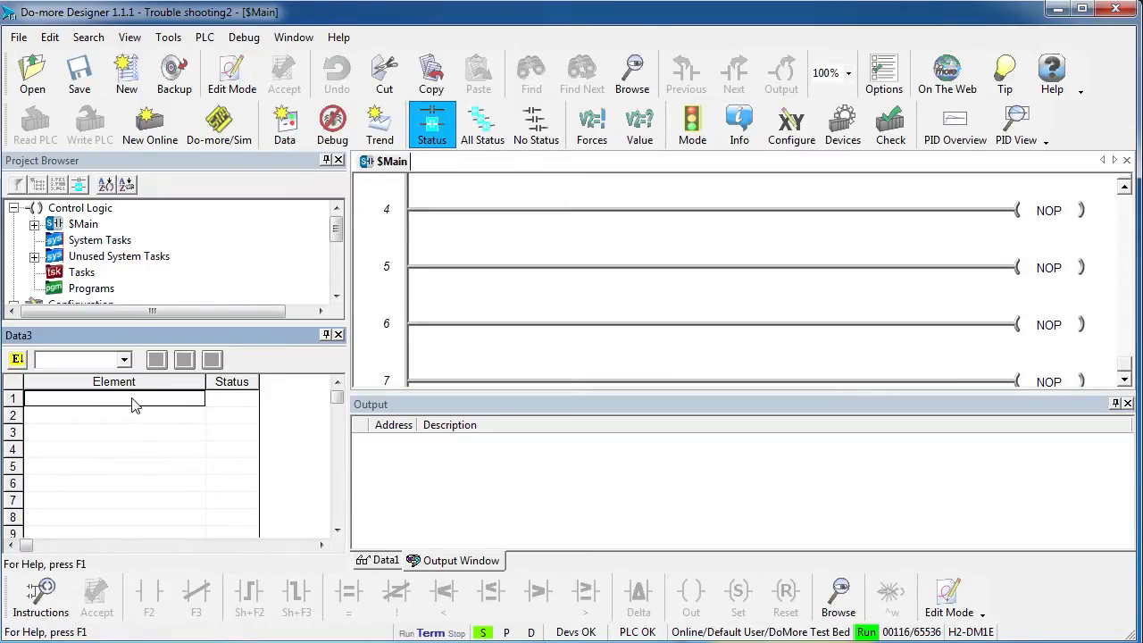
text($EthMasterError)
key(Return)
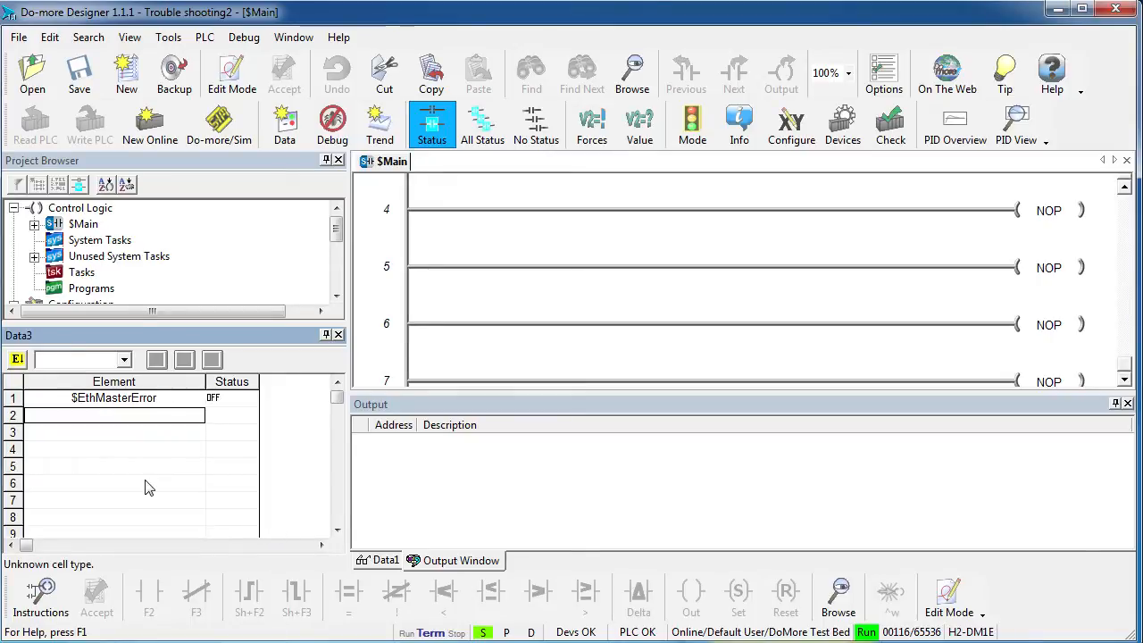
text($EthIOMaster.Error)
key(Return)
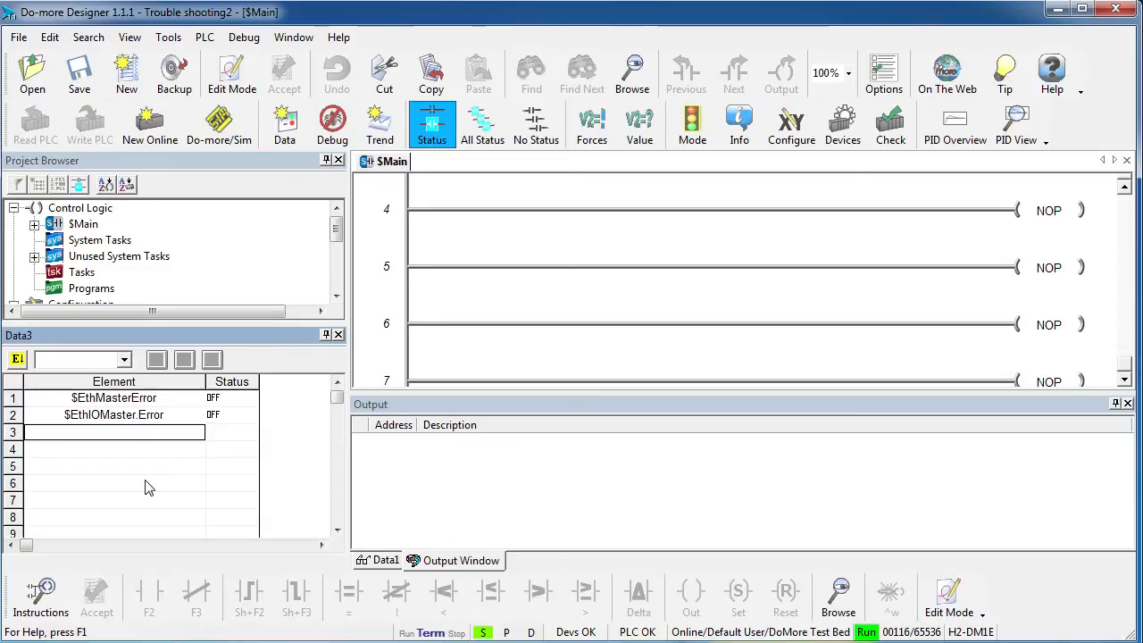
Step: Browse the available $EthIOMaster slave elements for the third row of the data view
text($EthIOMaster.)
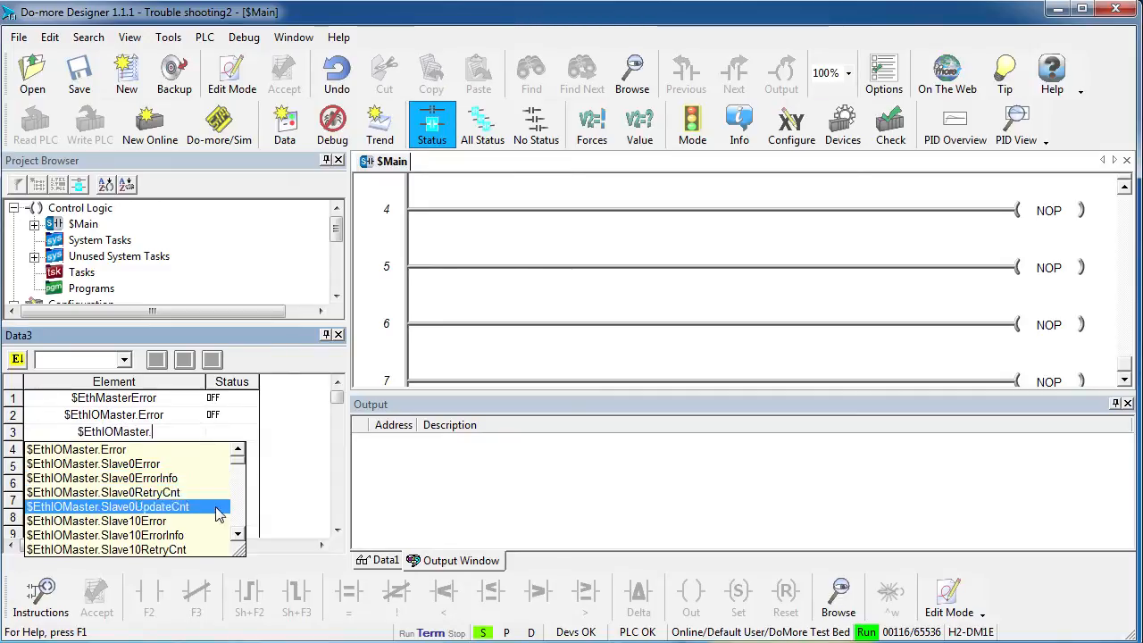
scroll(239, 536, down, 10)
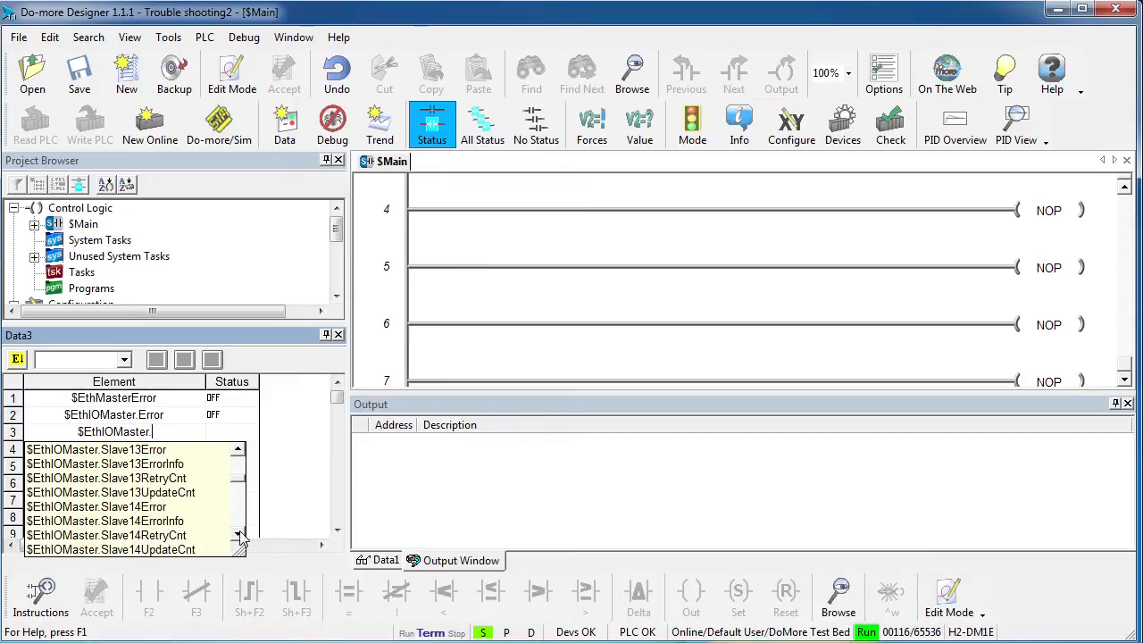
scroll(239, 536, down, 2)
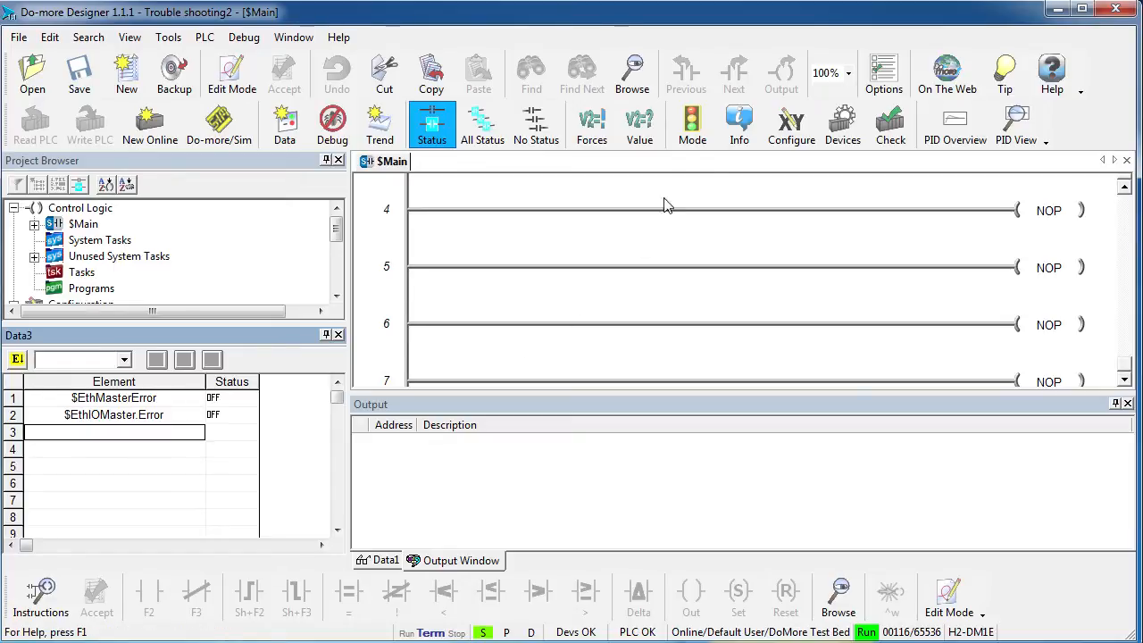
Step: Review the T1HEBC100 slave's poll rate, timeout, retries and error settings in the Ethernet I/O Master configuration
click(782, 132)
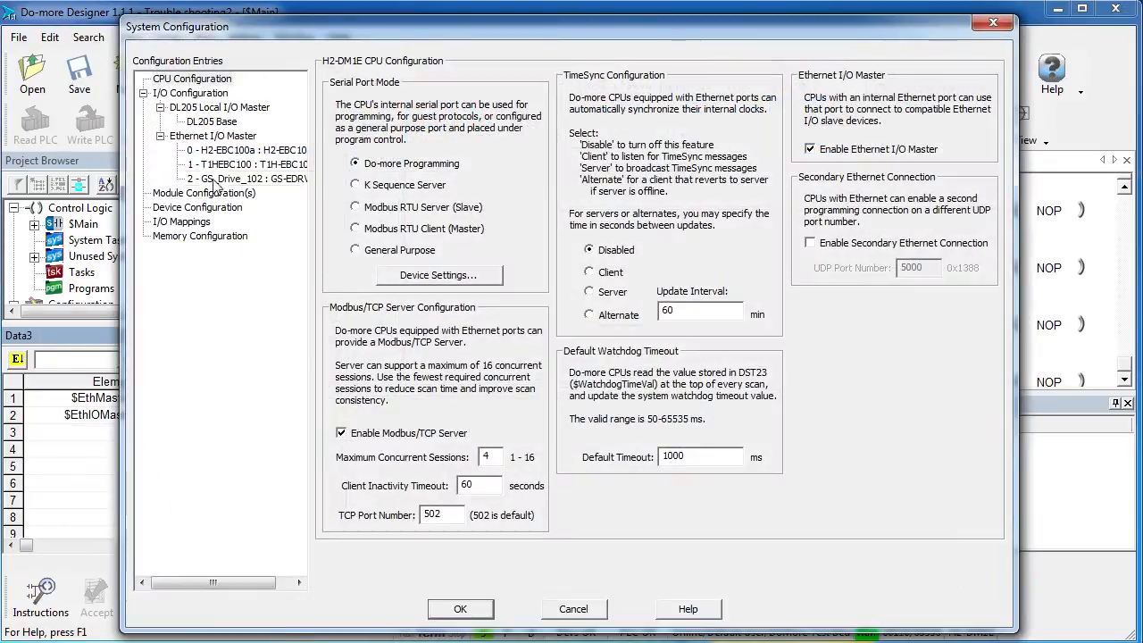
click(198, 138)
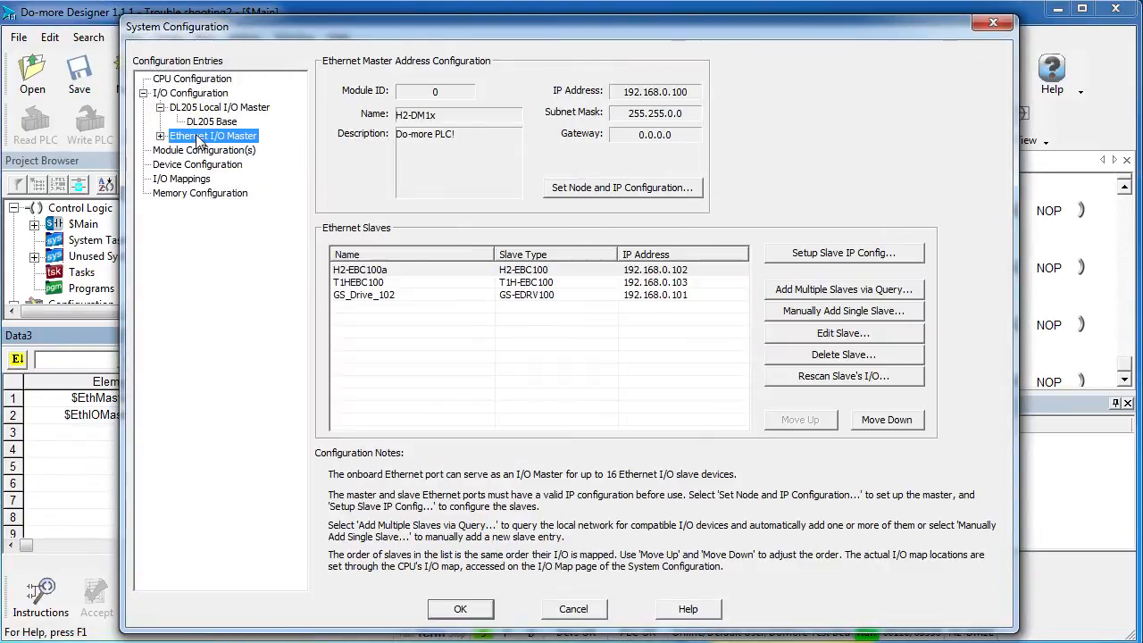
double_click(362, 283)
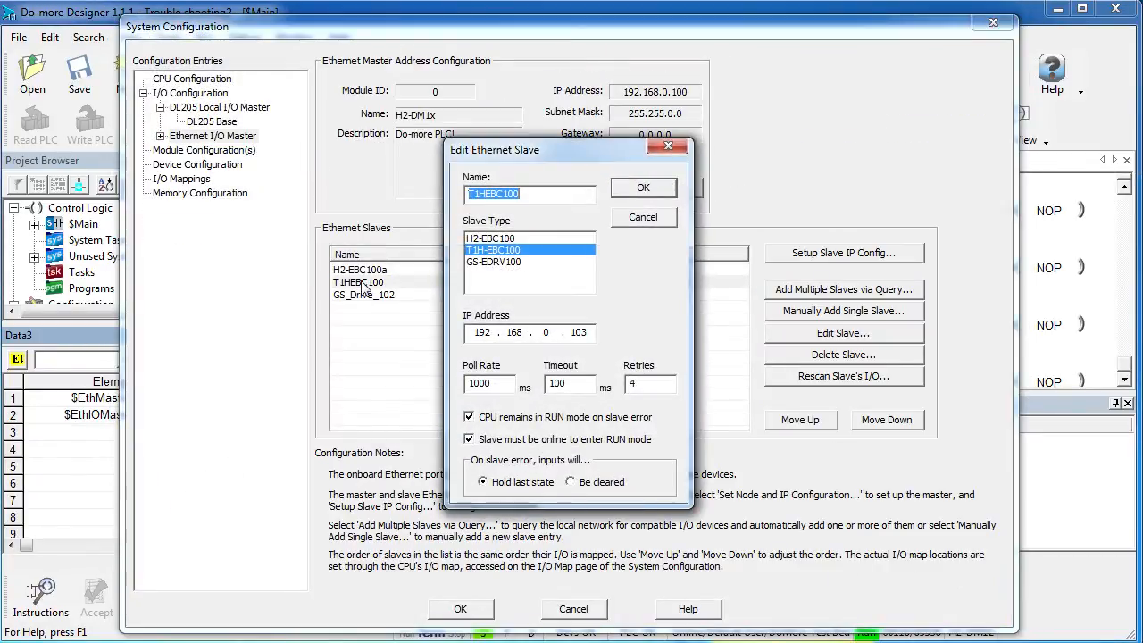
double_click(505, 382)
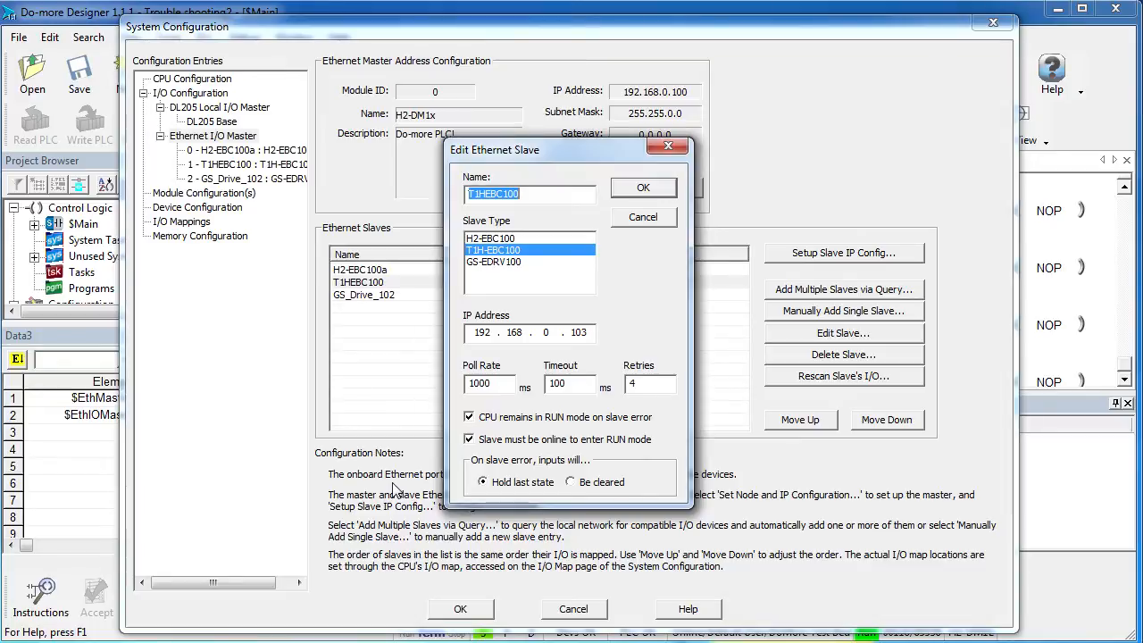
click(649, 186)
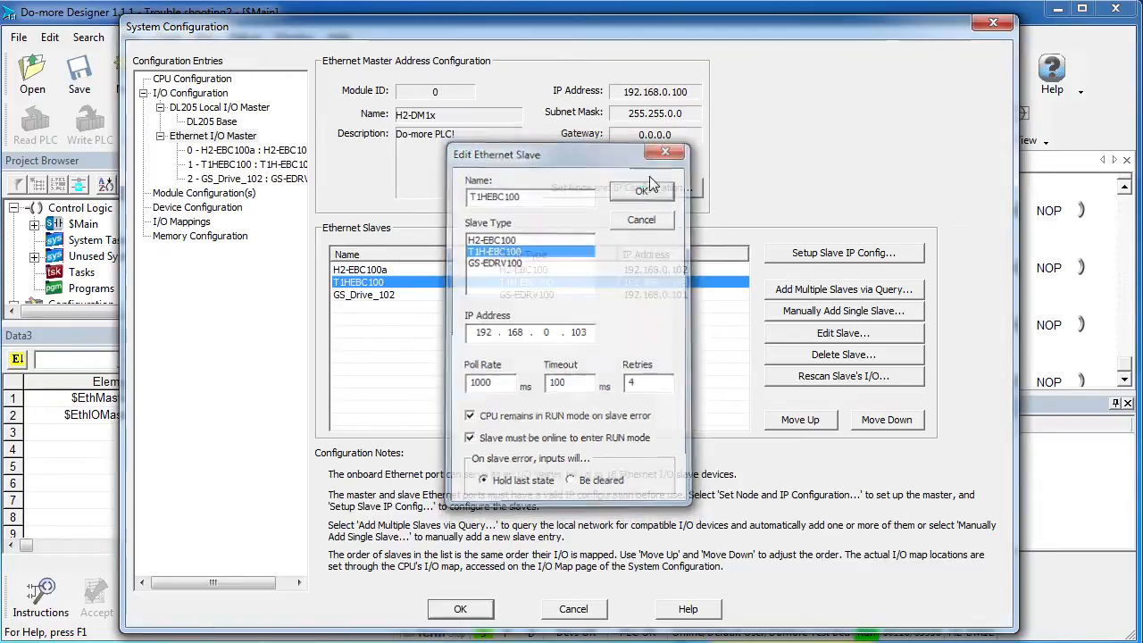
click(996, 26)
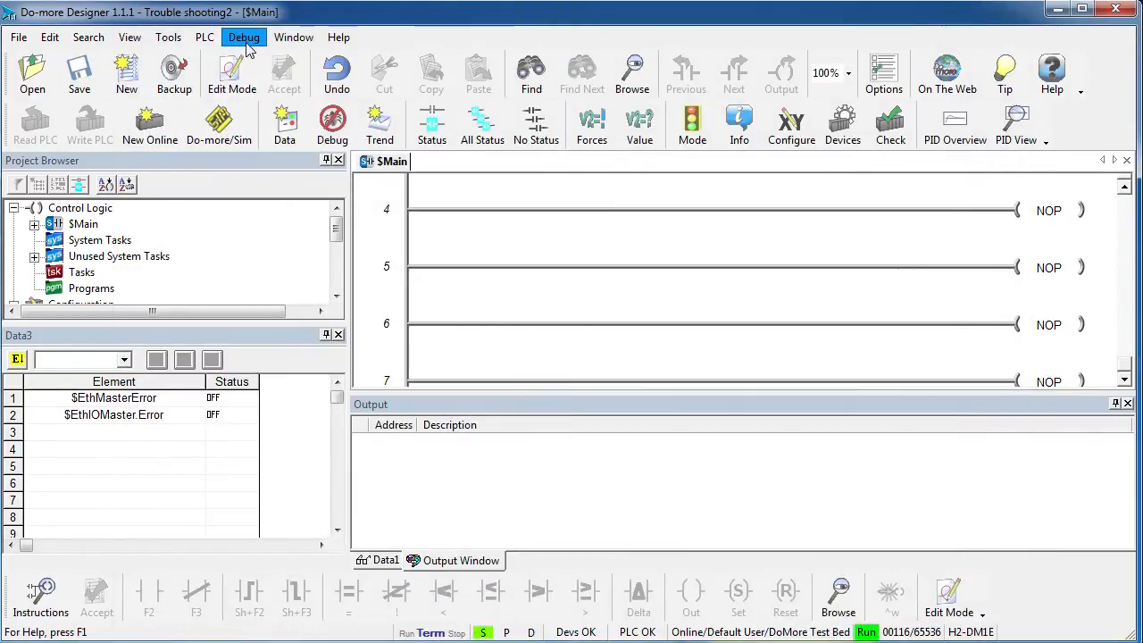
Step: Open the Ethernet I/O Monitor and clear the Ethernet slaves' error codes and counts
click(247, 42)
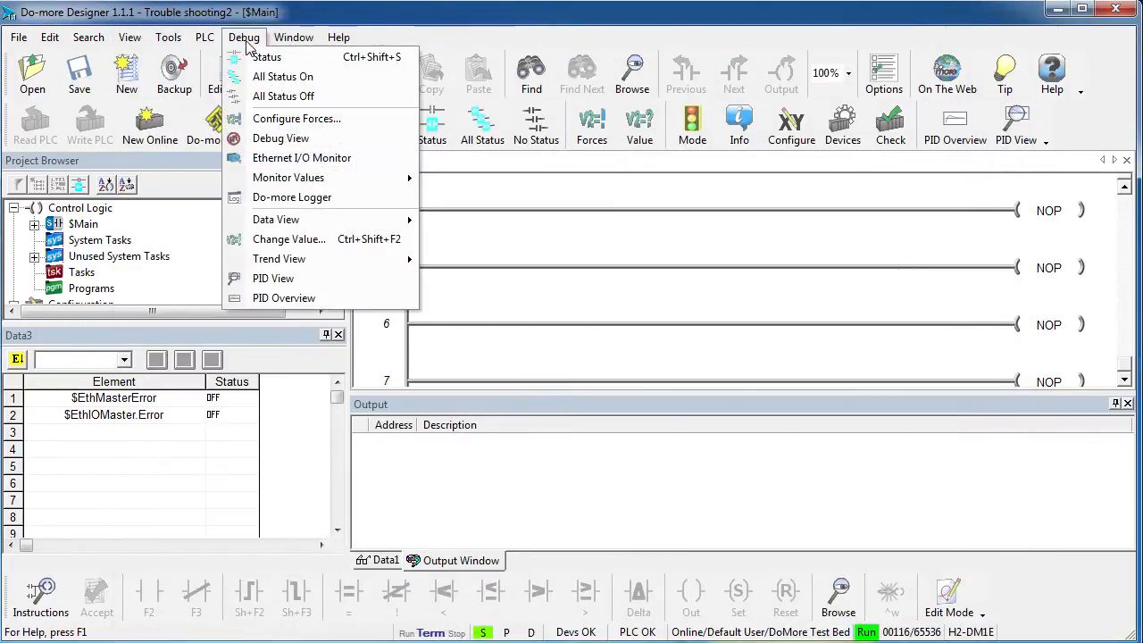
click(279, 159)
drag(267, 36, 427, 150)
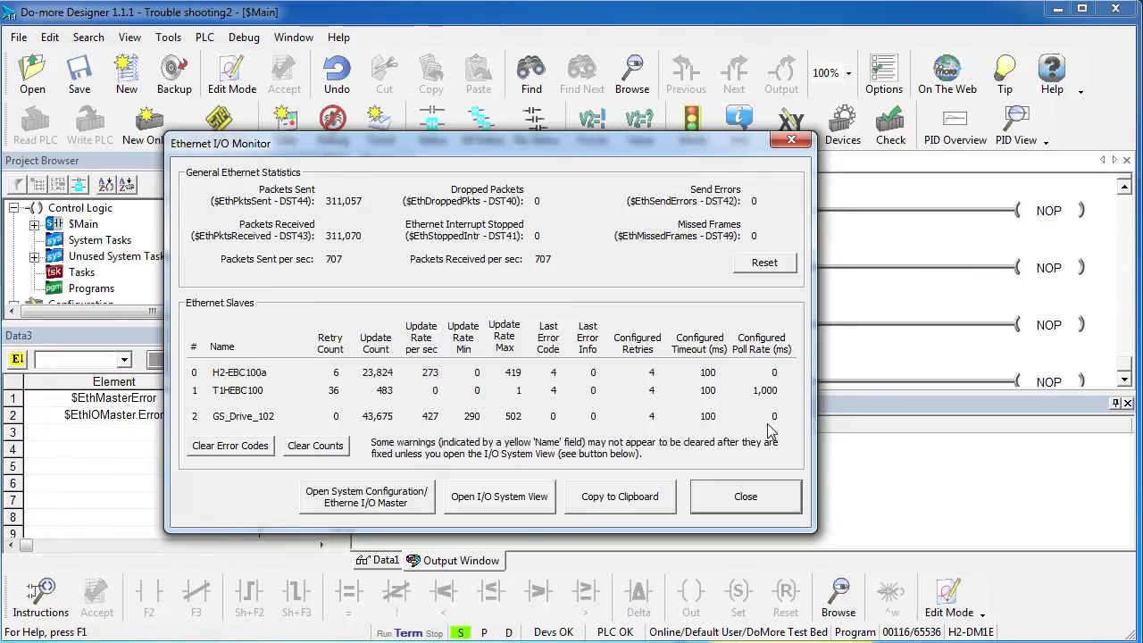
click(238, 449)
click(320, 451)
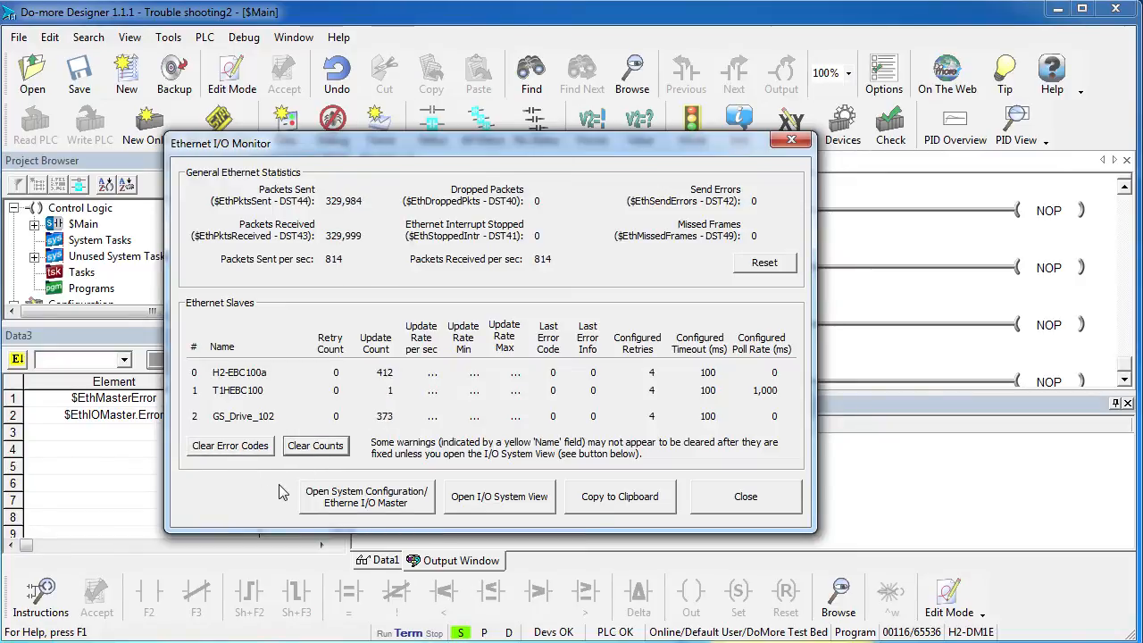